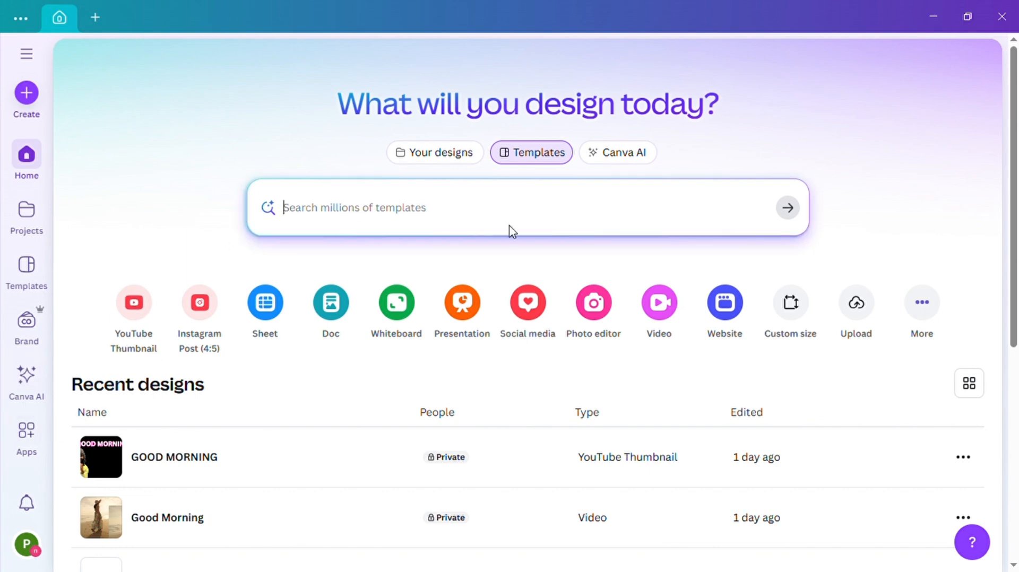
# - Create a blank landscape video design at 1920 × 1080 px
pyautogui.click(659, 308)
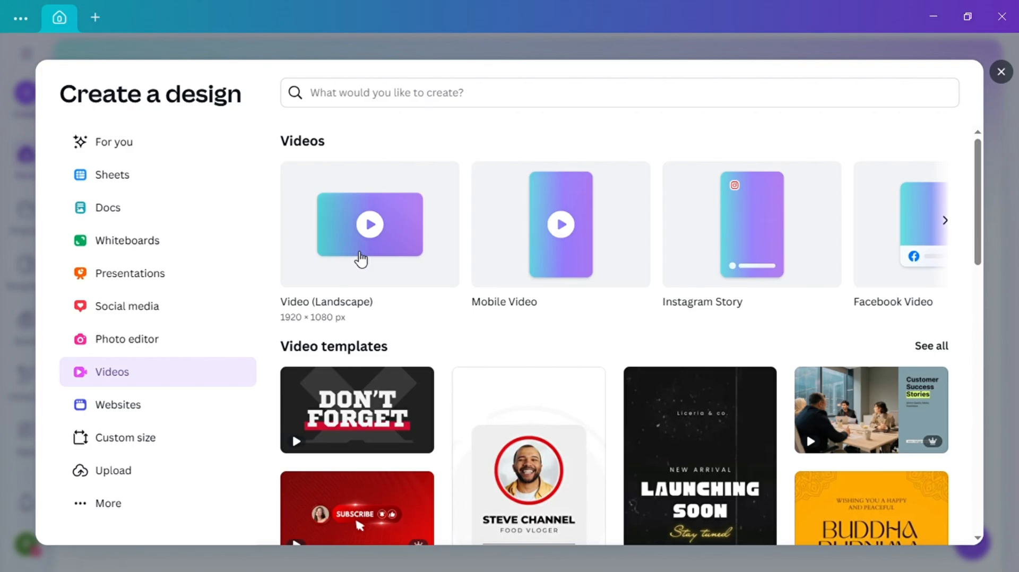
pyautogui.click(359, 258)
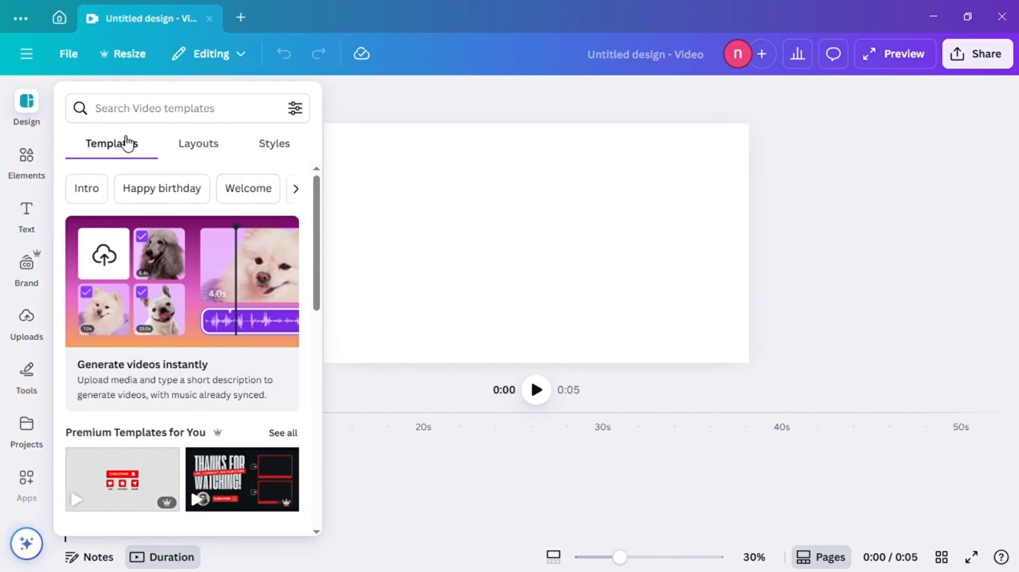
# - Search the elements for "urban street" graphics and add the autumn street scene with colourful buildings to the page
pyautogui.click(32, 165)
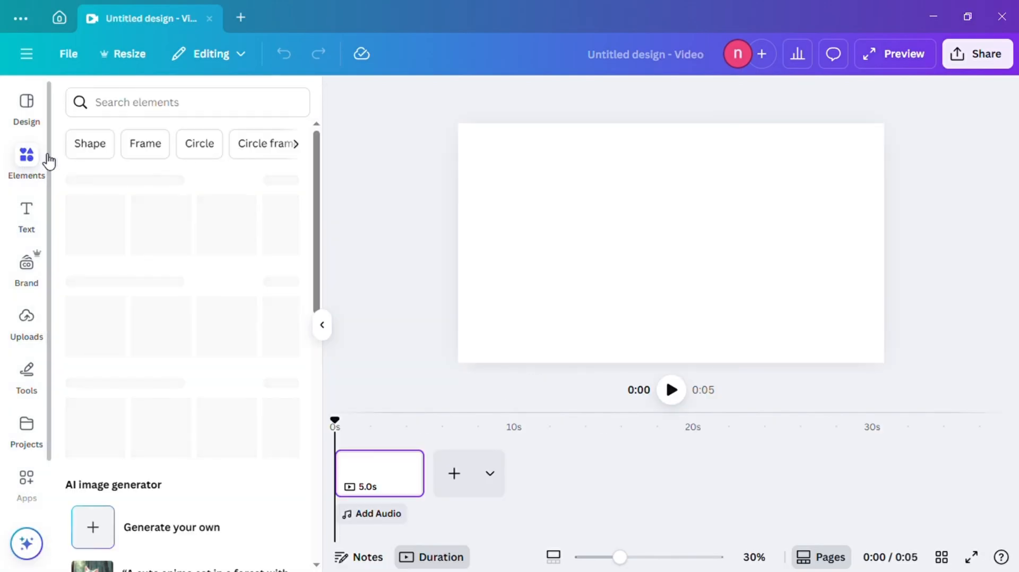
pyautogui.click(133, 106)
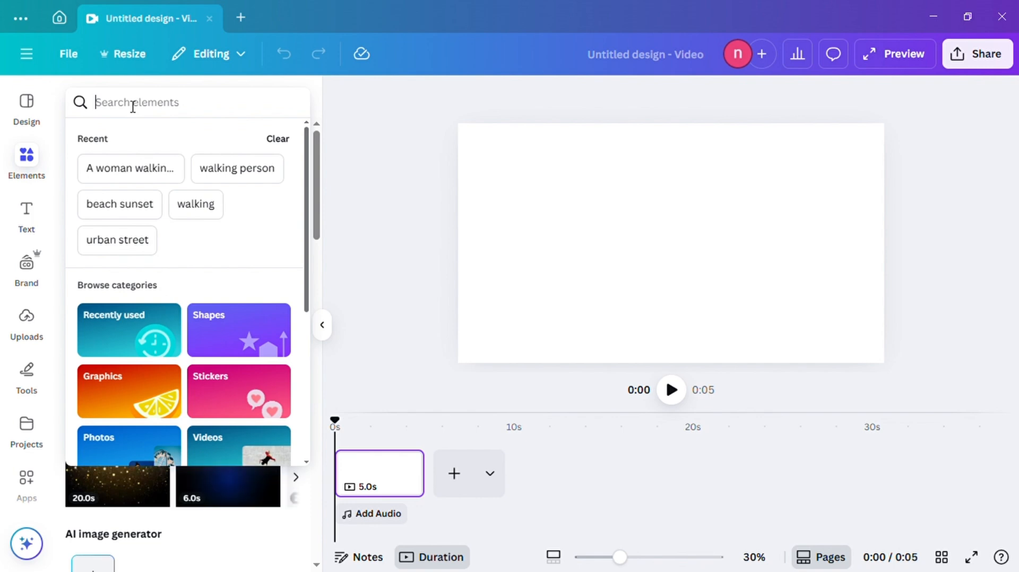
pyautogui.click(118, 240)
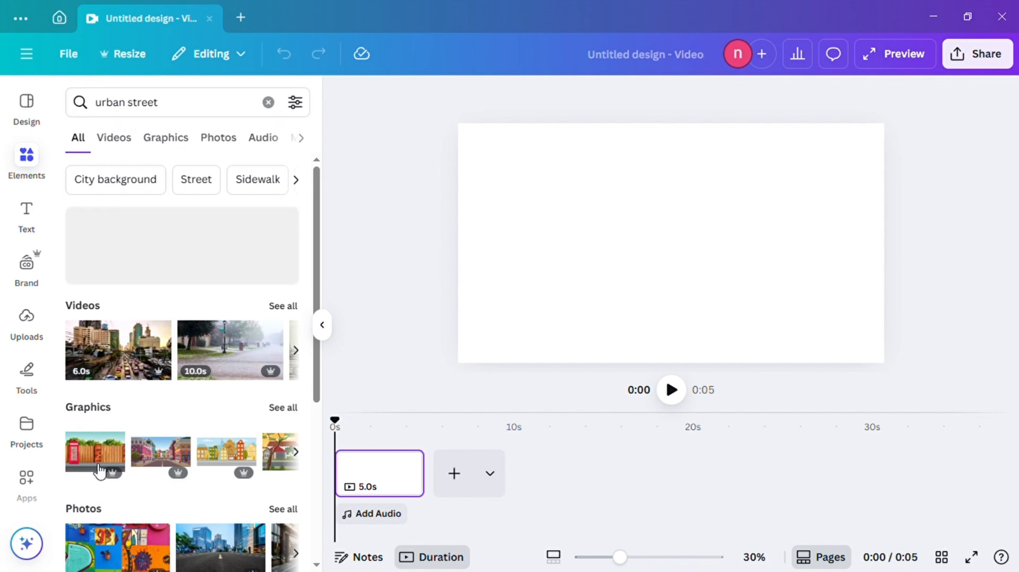
pyautogui.scroll(-3, 234, 419)
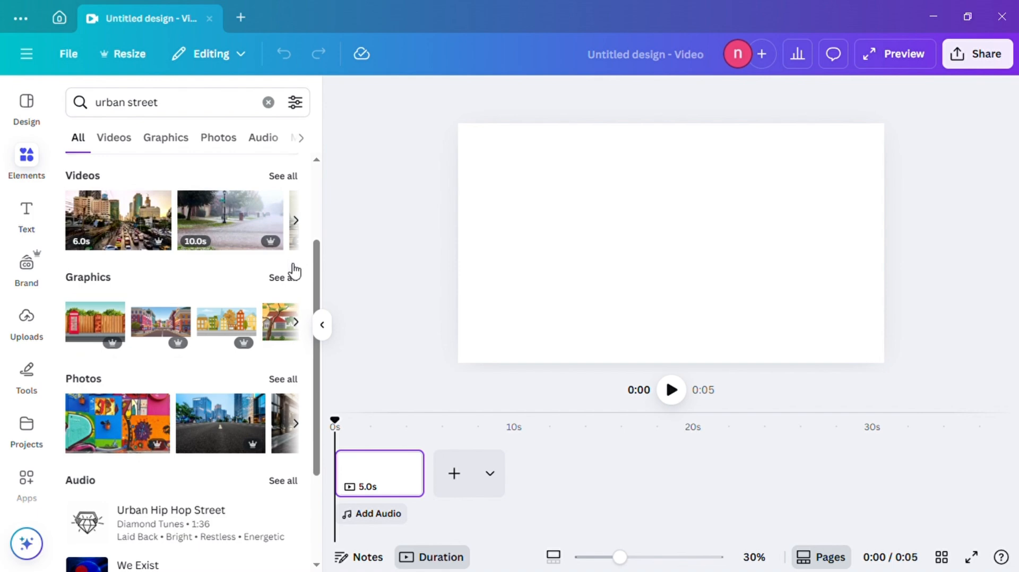
pyautogui.click(285, 278)
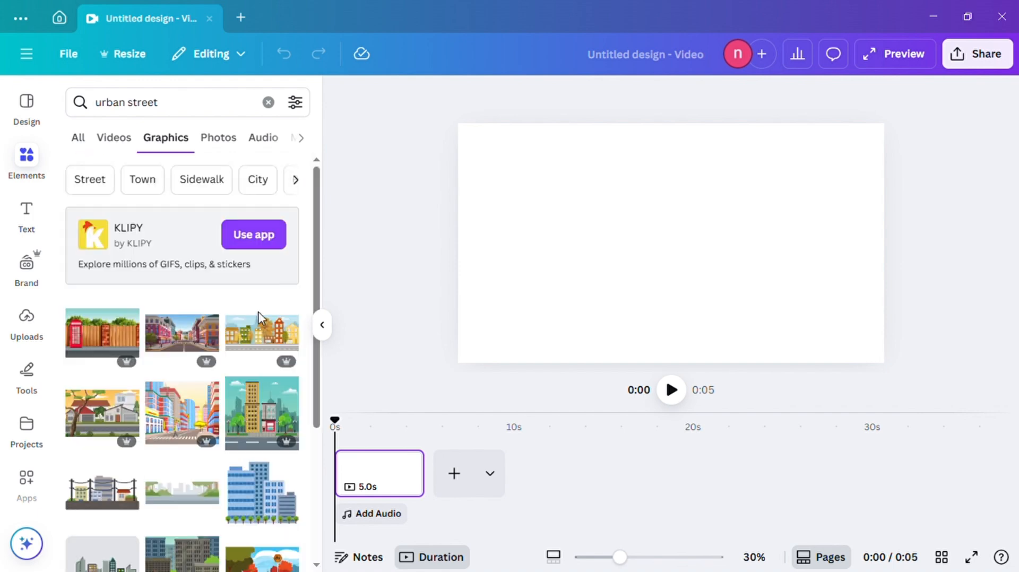
pyautogui.scroll(-4, 227, 384)
pyautogui.scroll(2, 227, 385)
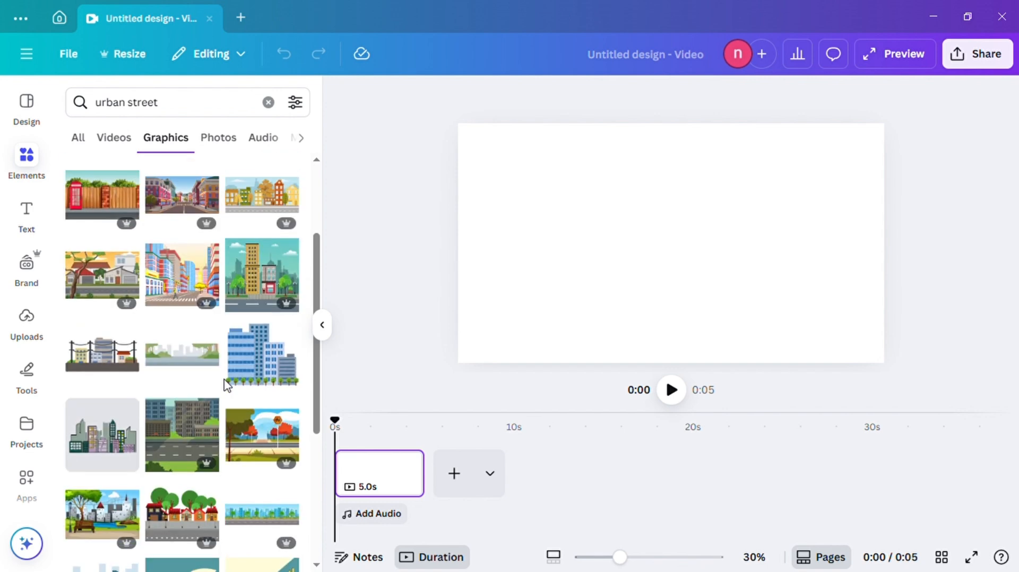
pyautogui.scroll(2, 224, 379)
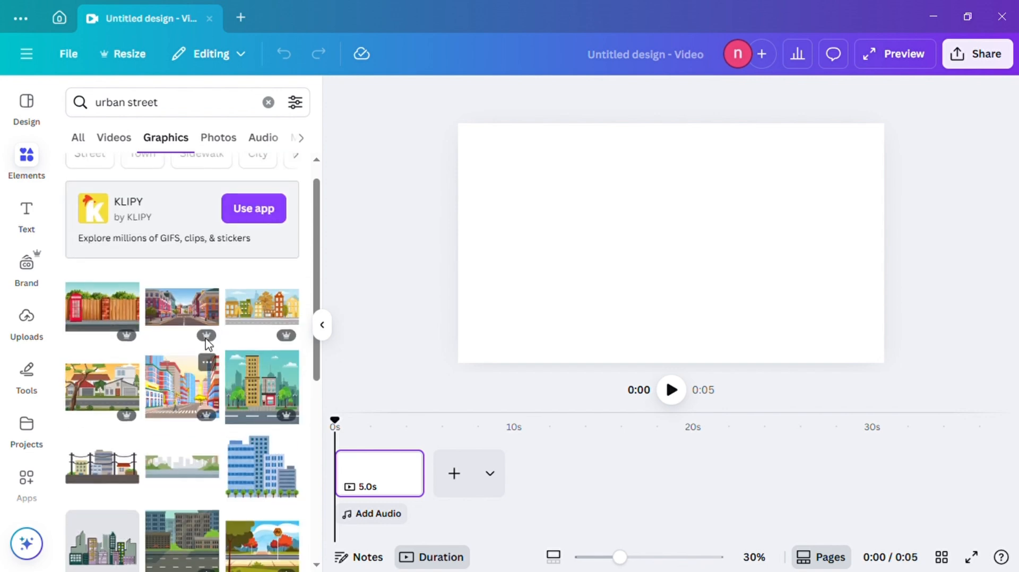
pyautogui.click(264, 308)
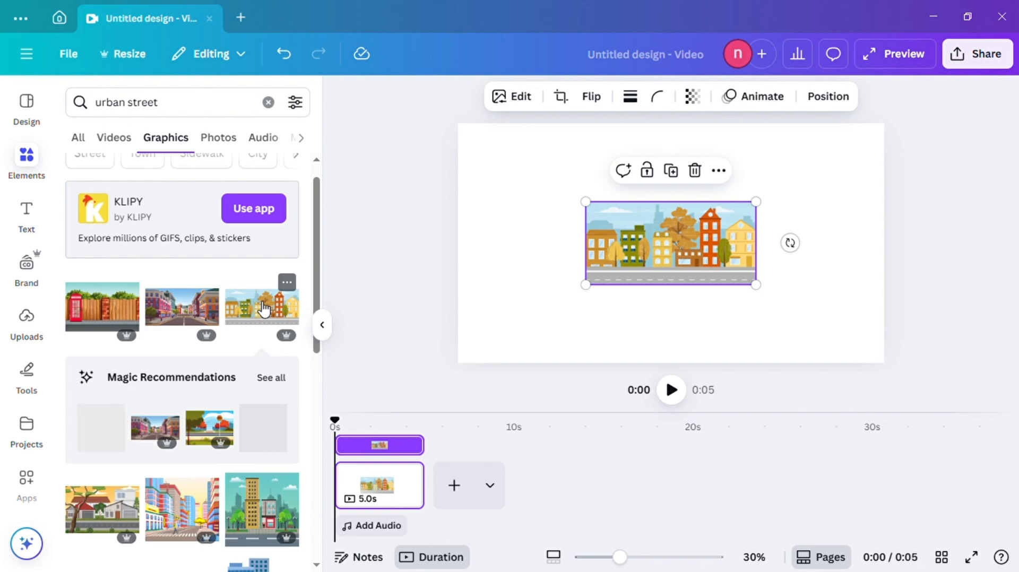
# - Move the street graphic towards the page's upper-left corner and enlarge it to cover the whole page as a background
pyautogui.moveTo(650, 249); pyautogui.dragTo(552, 226)
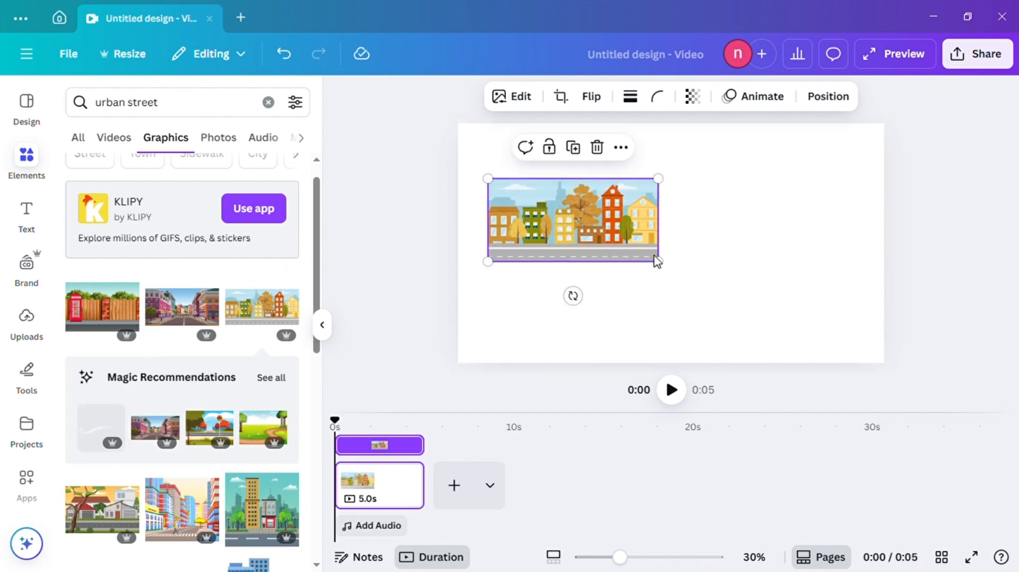
pyautogui.moveTo(673, 272); pyautogui.dragTo(876, 373)
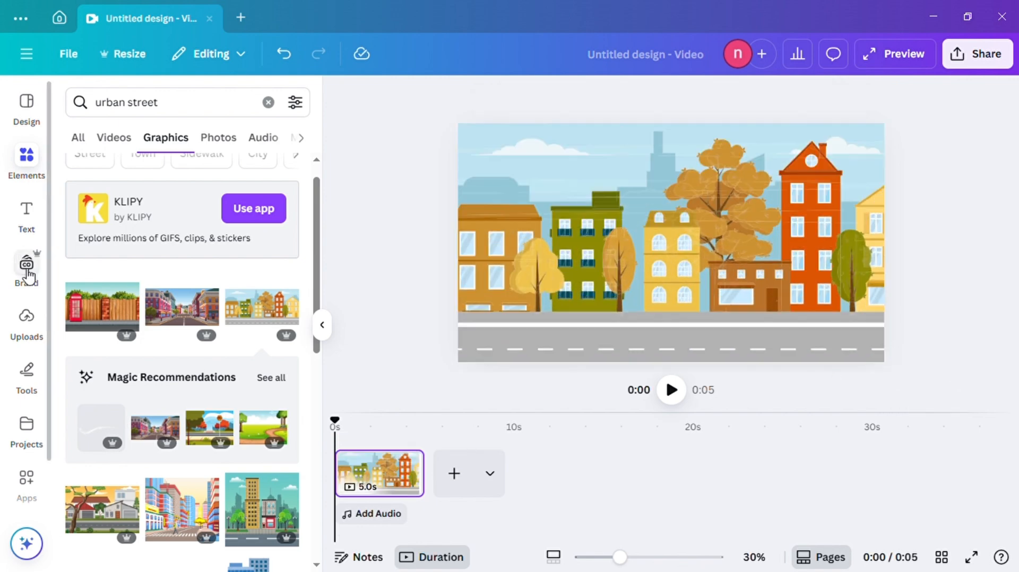
# - Search the elements for "walking" graphics and add the animated man with a green backpack walking while reading
pyautogui.click(268, 102)
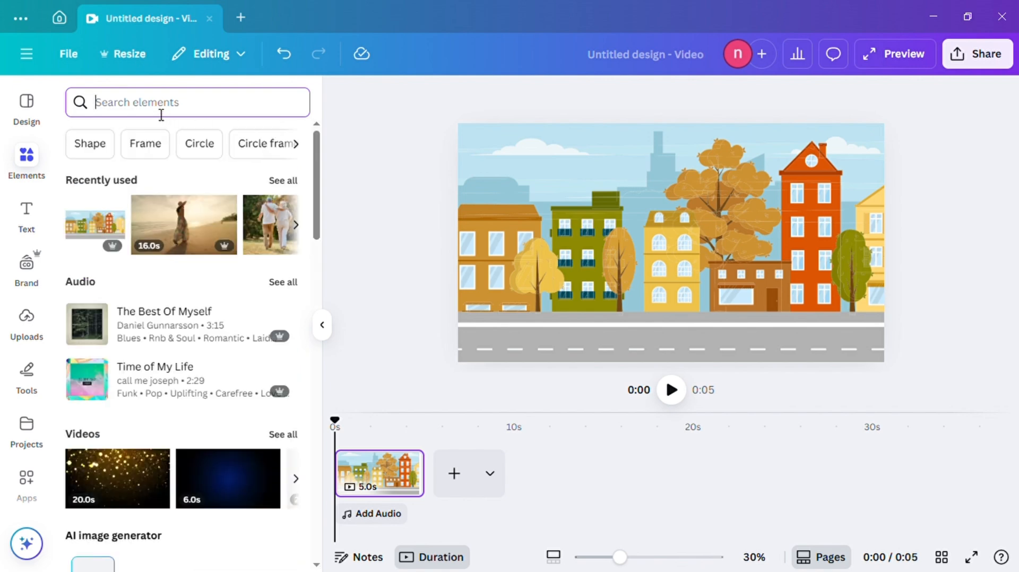
pyautogui.write('wa')
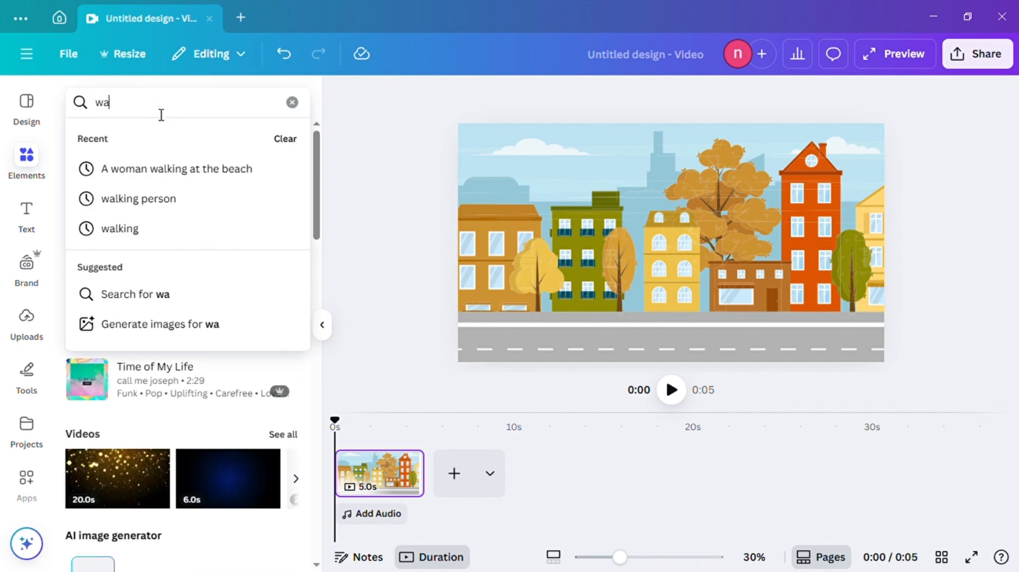
pyautogui.click(140, 230)
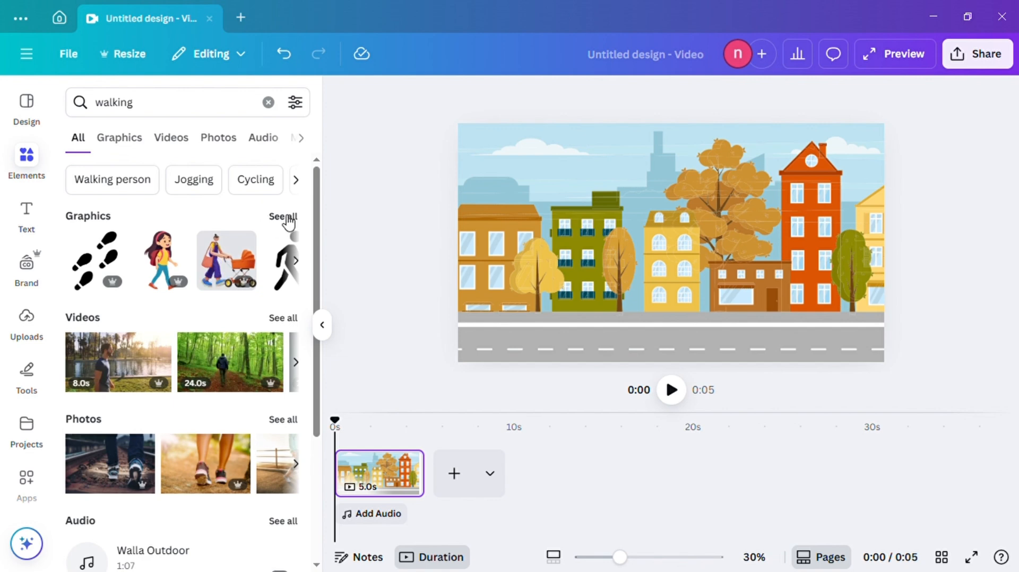
pyautogui.click(288, 219)
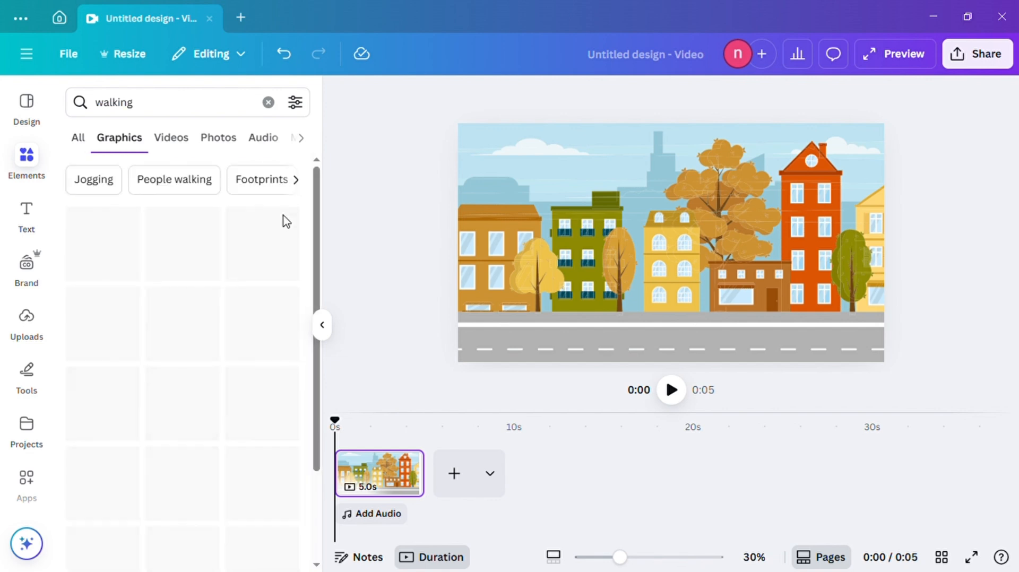
pyautogui.scroll(-2, 190, 372)
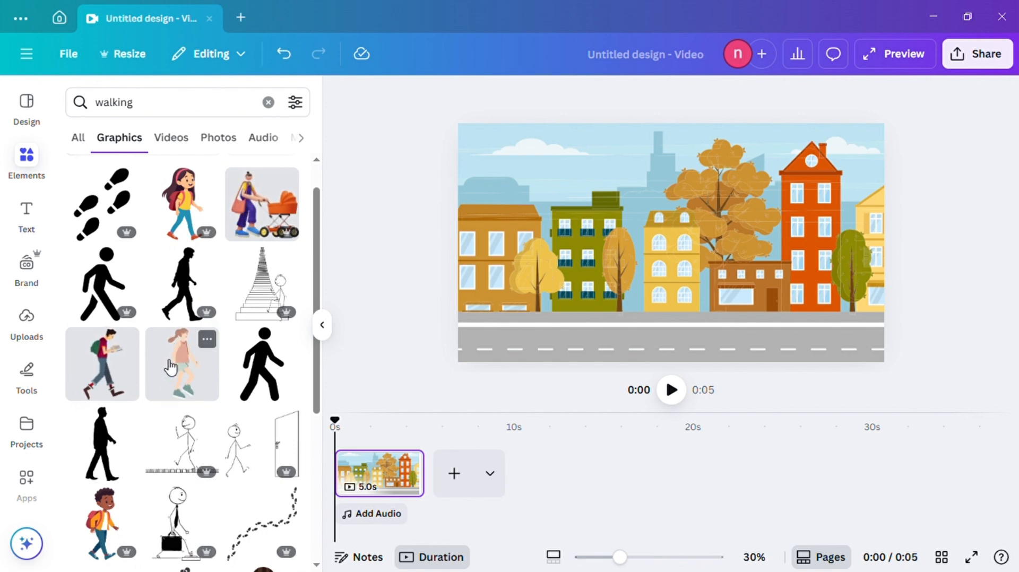
pyautogui.click(110, 378)
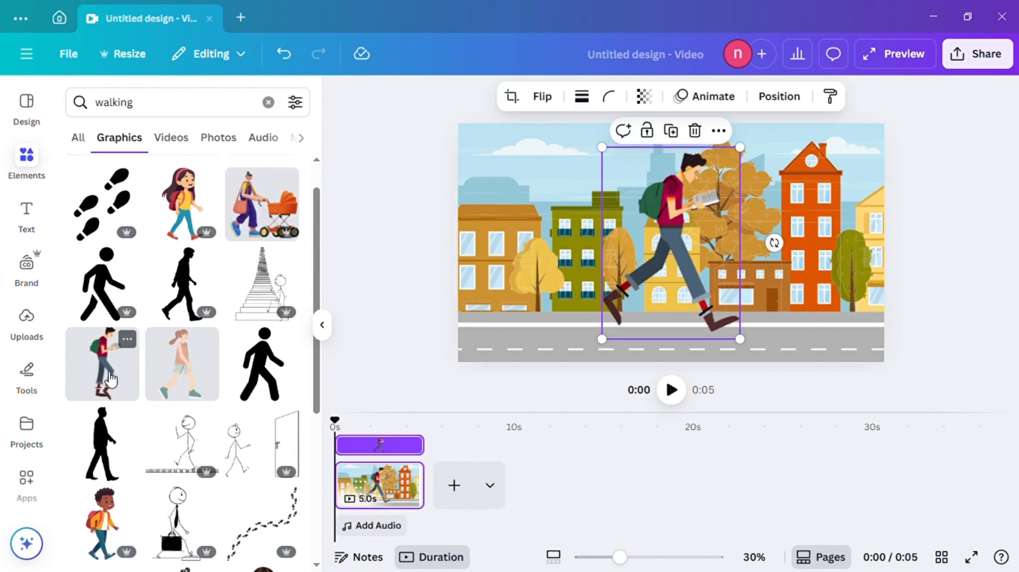
# - Shrink the walking man and place him on the road at the page's lower-left edge, partly outside the page
pyautogui.moveTo(658, 212); pyautogui.dragTo(514, 230)
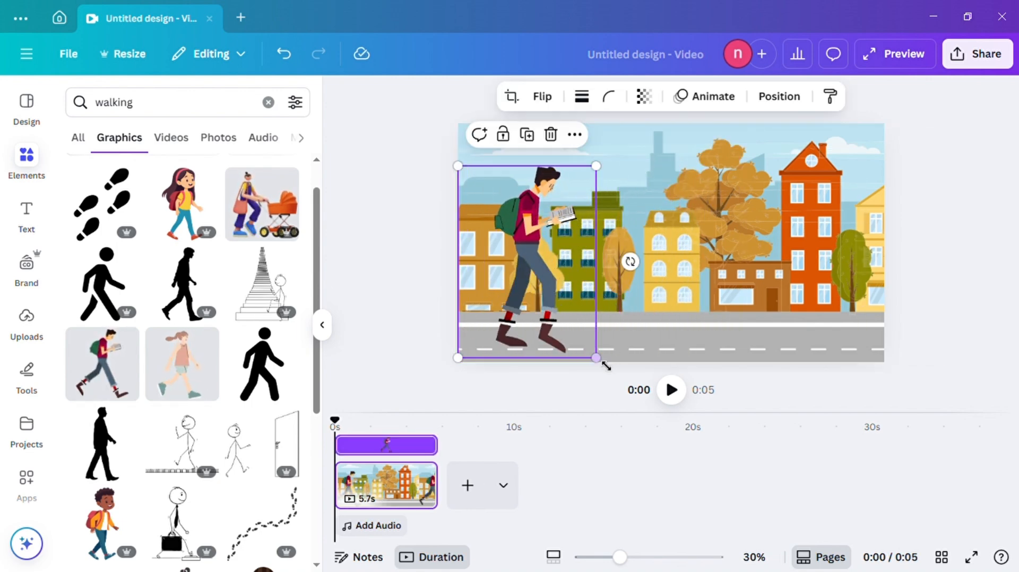
pyautogui.moveTo(596, 357); pyautogui.dragTo(557, 307)
pyautogui.moveTo(504, 264); pyautogui.dragTo(474, 323)
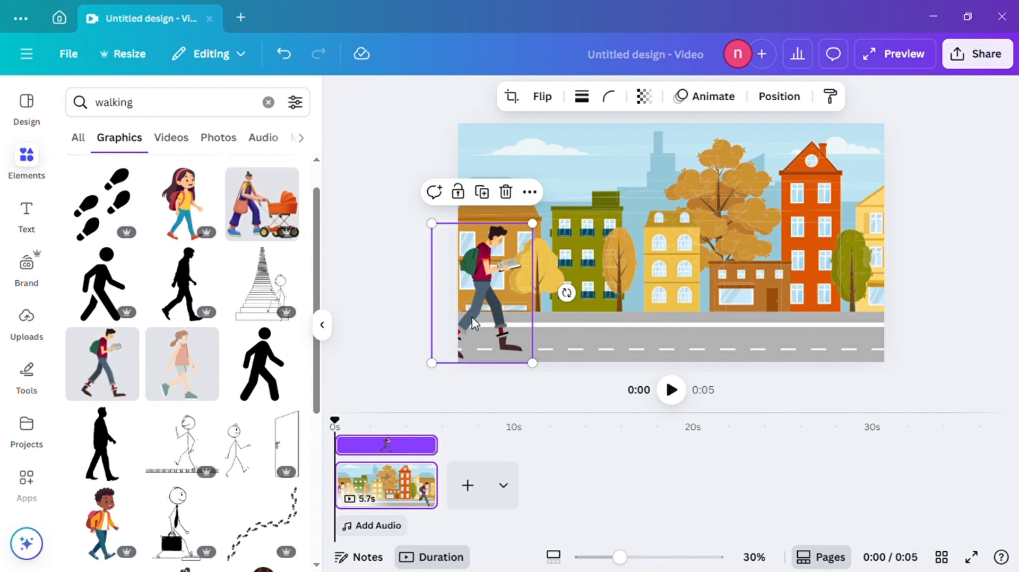
pyautogui.click(713, 235)
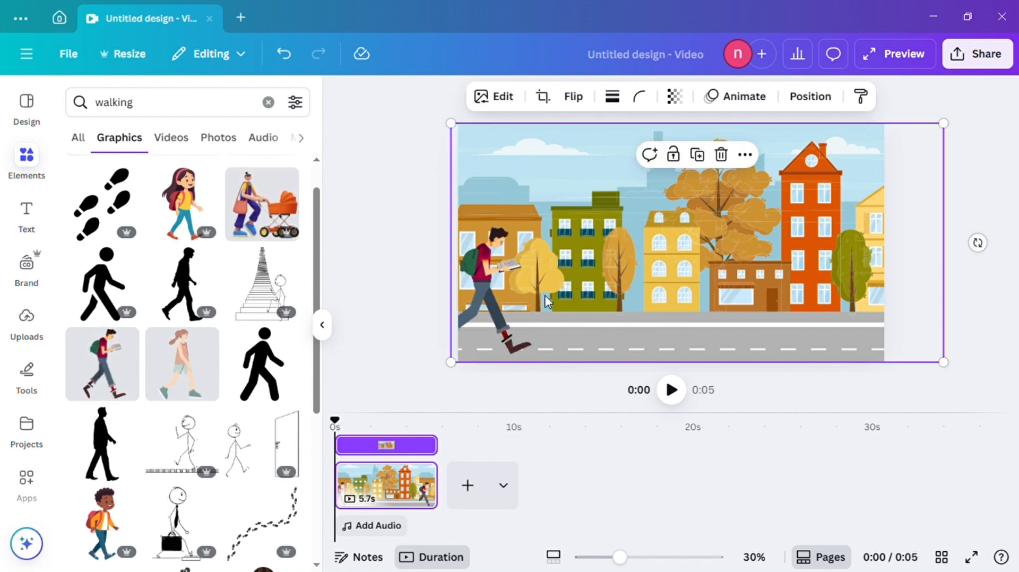
pyautogui.click(514, 301)
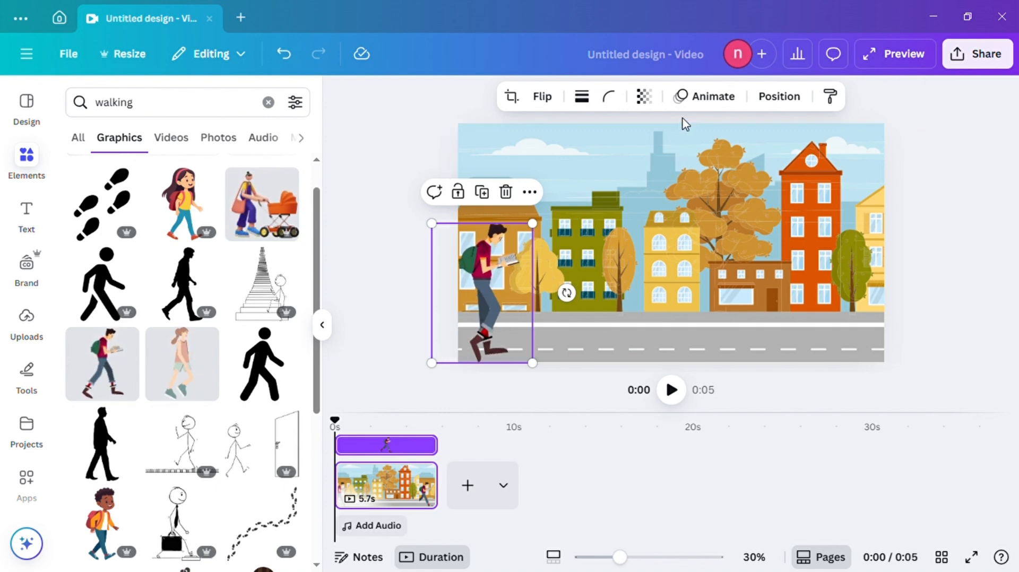
pyautogui.click(708, 98)
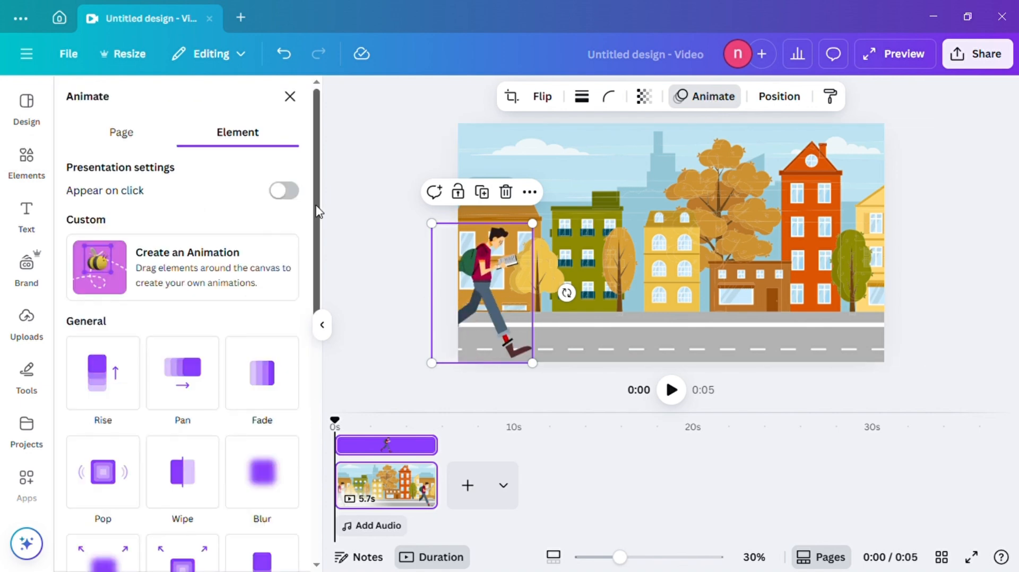
pyautogui.click(289, 96)
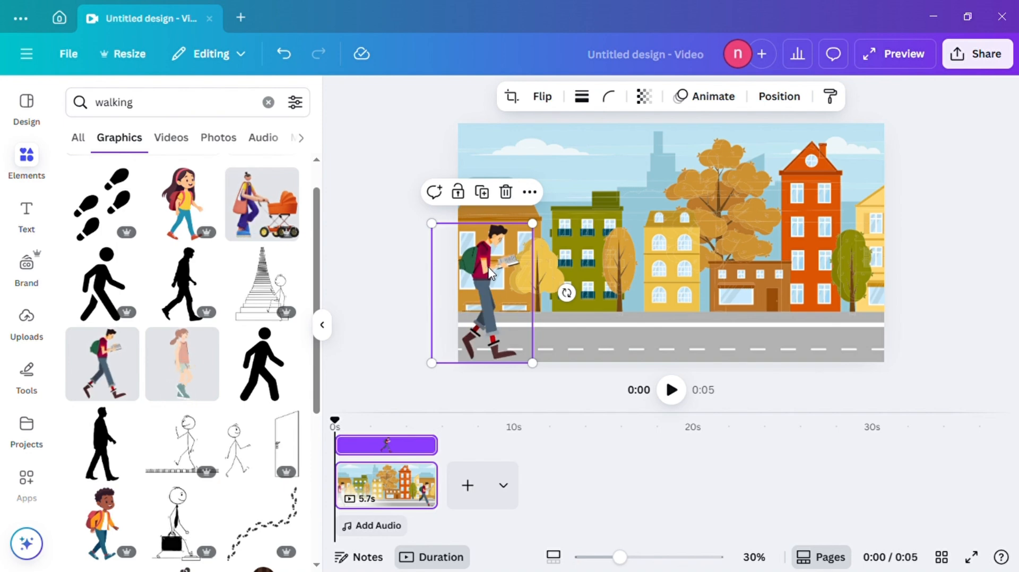
# - Create a custom animation for the walking man with a straight horizontal path across the street and past the page's right edge
pyautogui.click(711, 101)
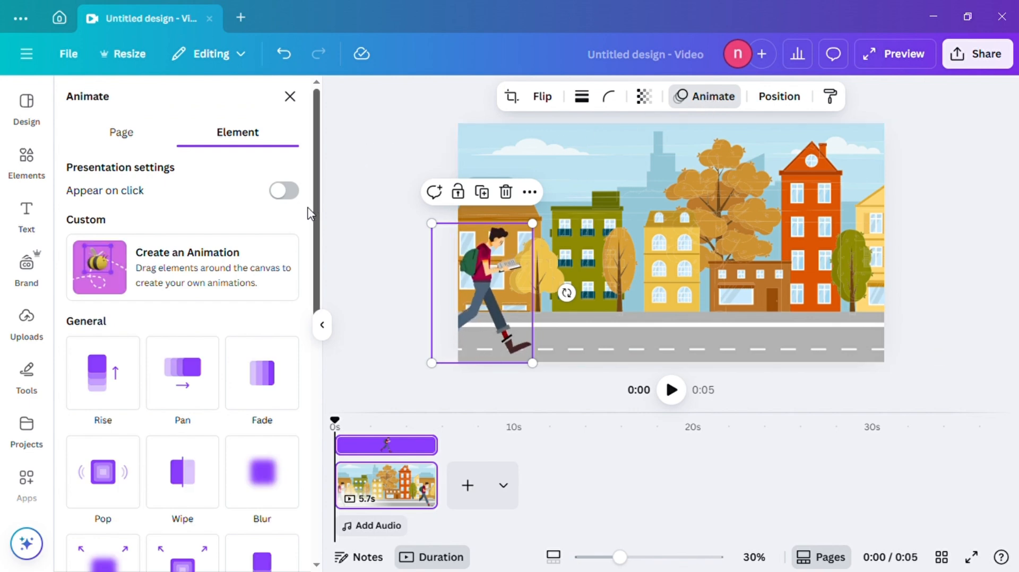
pyautogui.click(205, 264)
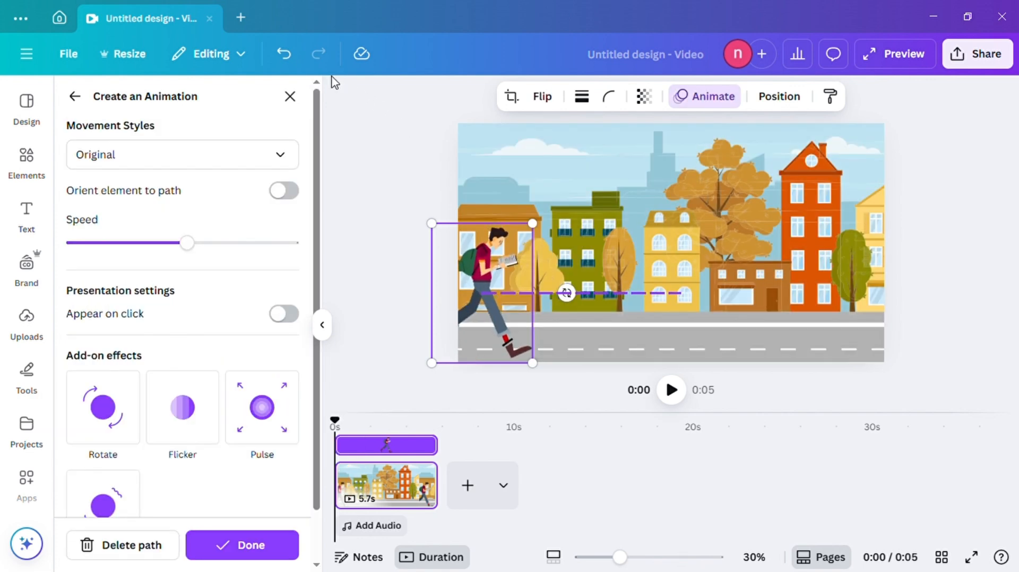
pyautogui.click(283, 56)
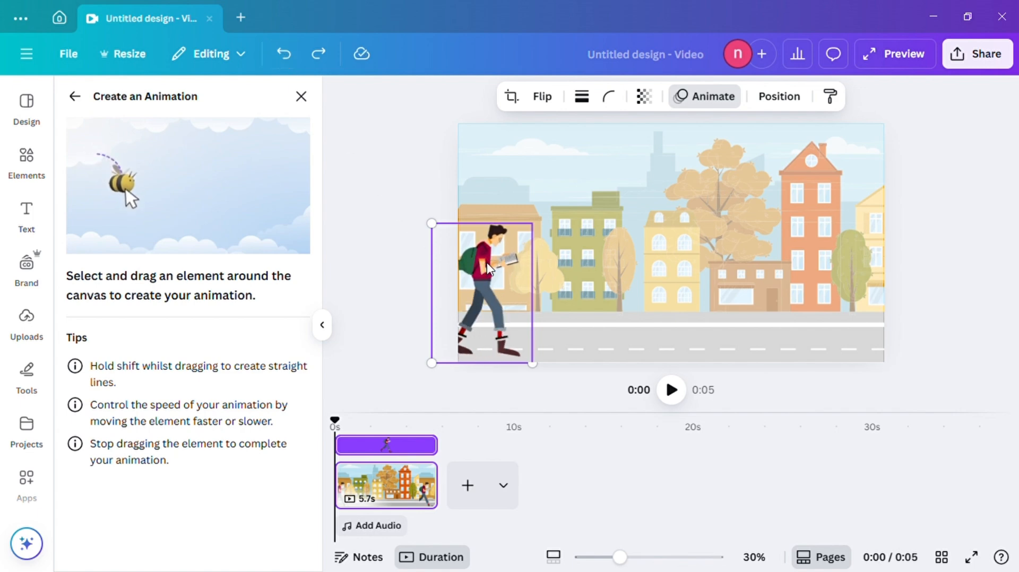
pyautogui.moveTo(489, 268)
pyautogui.mouseDown()
pyautogui.moveTo(796, 275)
pyautogui.moveTo(932, 271)
pyautogui.mouseUp()
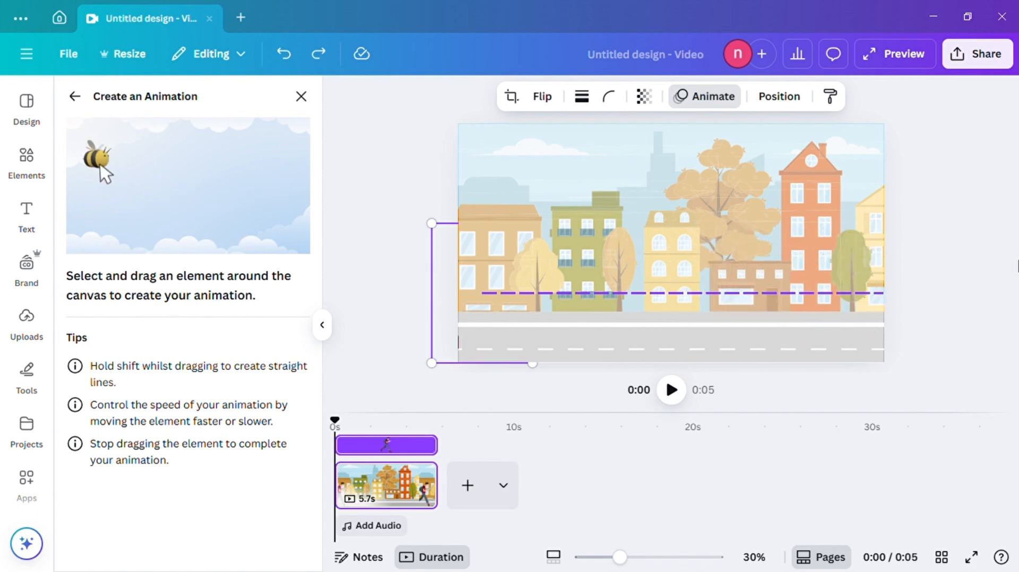
pyautogui.moveTo(1017, 246); pyautogui.dragTo(1017, 247)
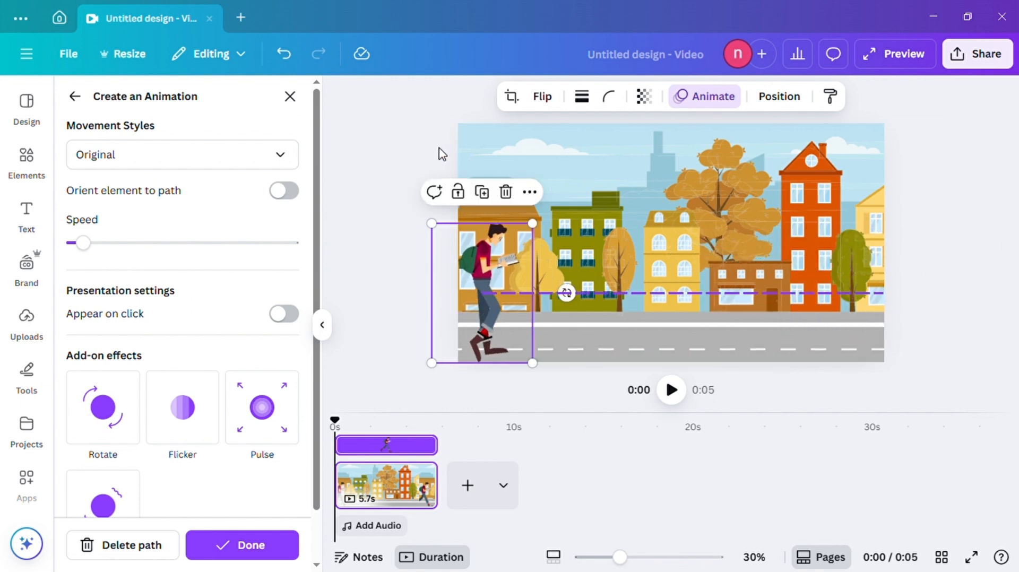
# - Set the movement style of the walking man's path animation to Steady and leave the animation settings
pyautogui.click(289, 158)
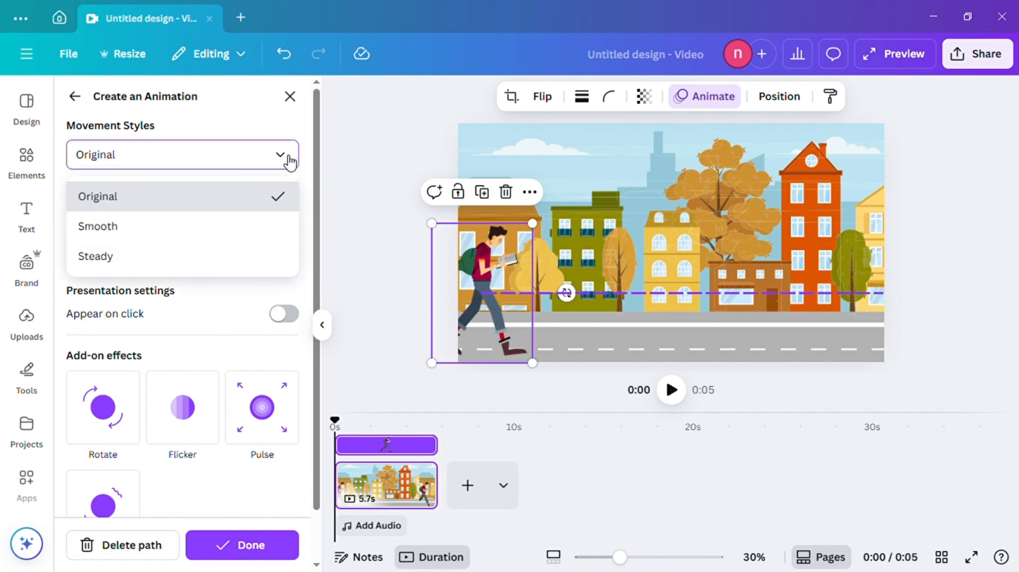
pyautogui.click(266, 273)
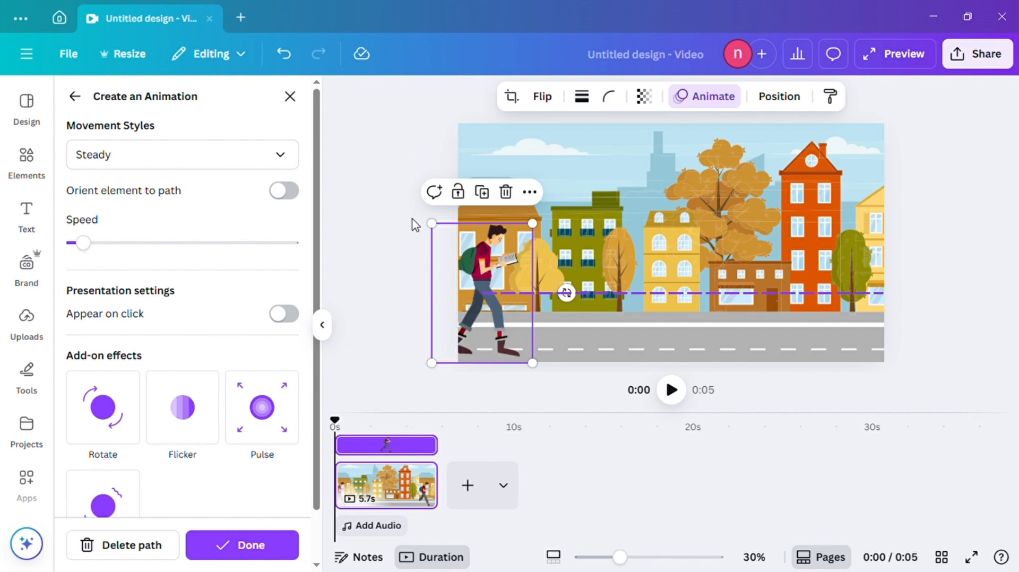
pyautogui.click(414, 380)
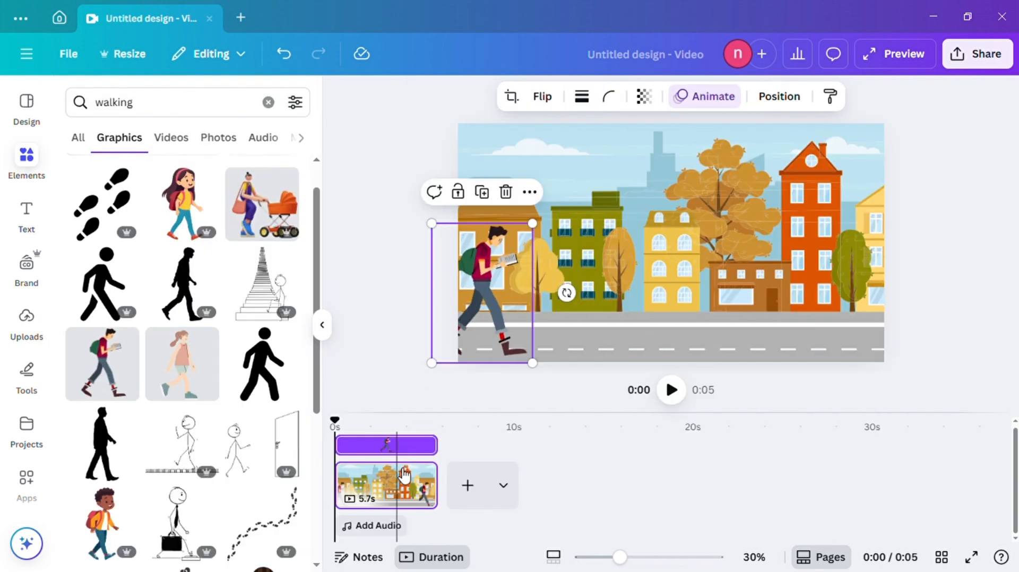
# - Select the street scene's page in the timeline and set its duration to 10 seconds
pyautogui.click(402, 483)
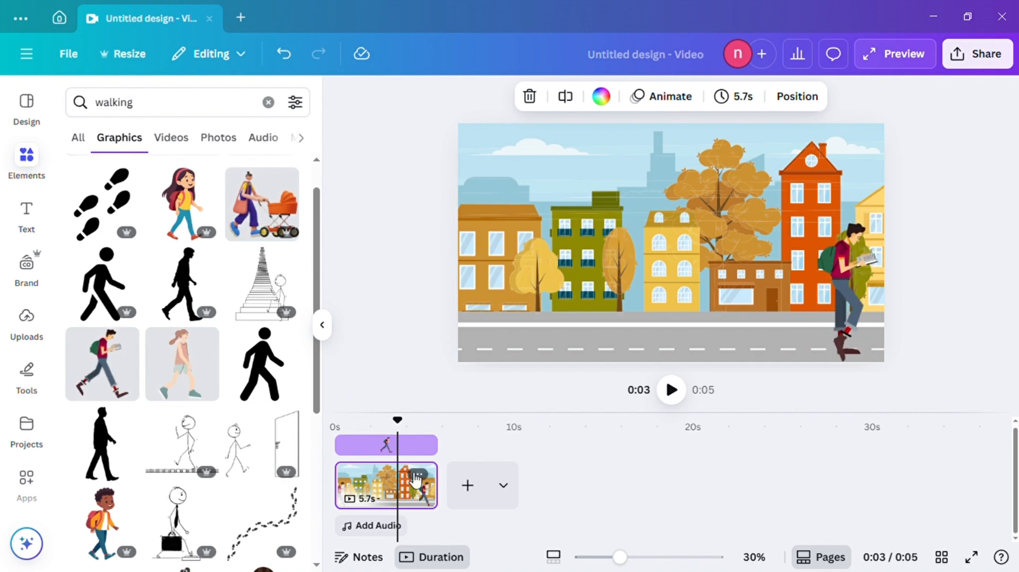
pyautogui.click(730, 102)
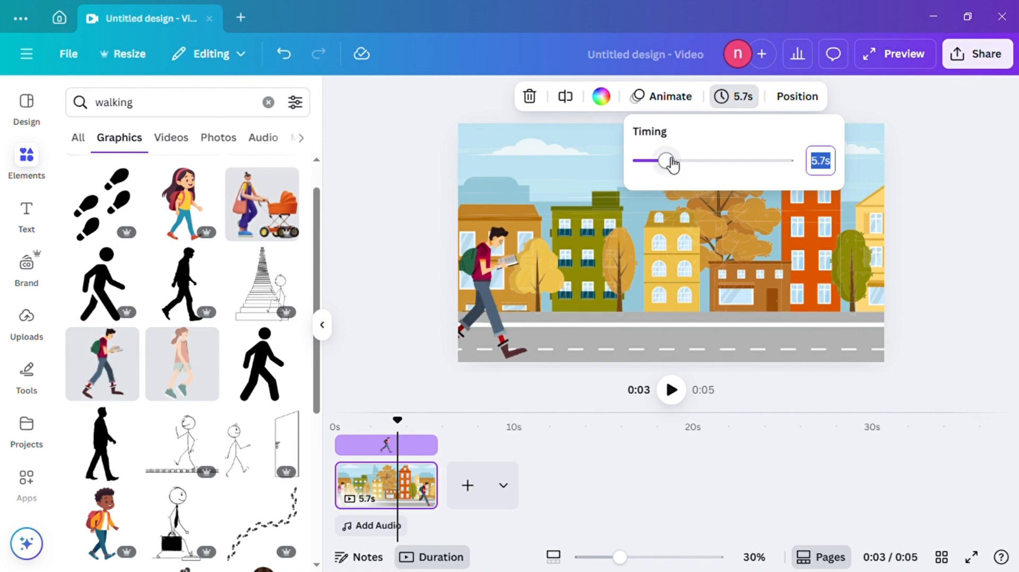
pyautogui.moveTo(666, 160)
pyautogui.mouseDown()
pyautogui.moveTo(720, 164)
pyautogui.moveTo(662, 163)
pyautogui.moveTo(694, 175)
pyautogui.moveTo(671, 164)
pyautogui.mouseUp()
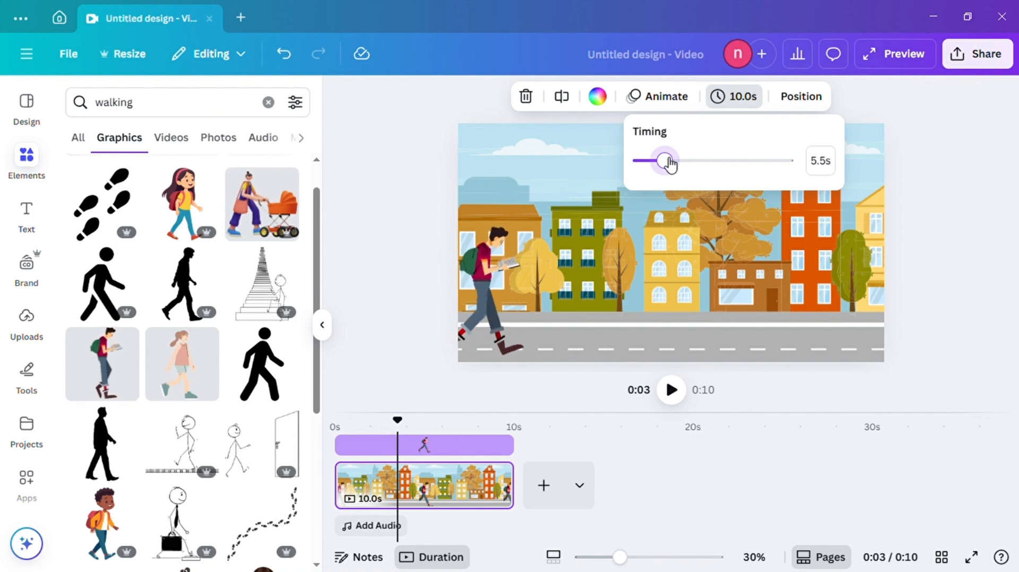